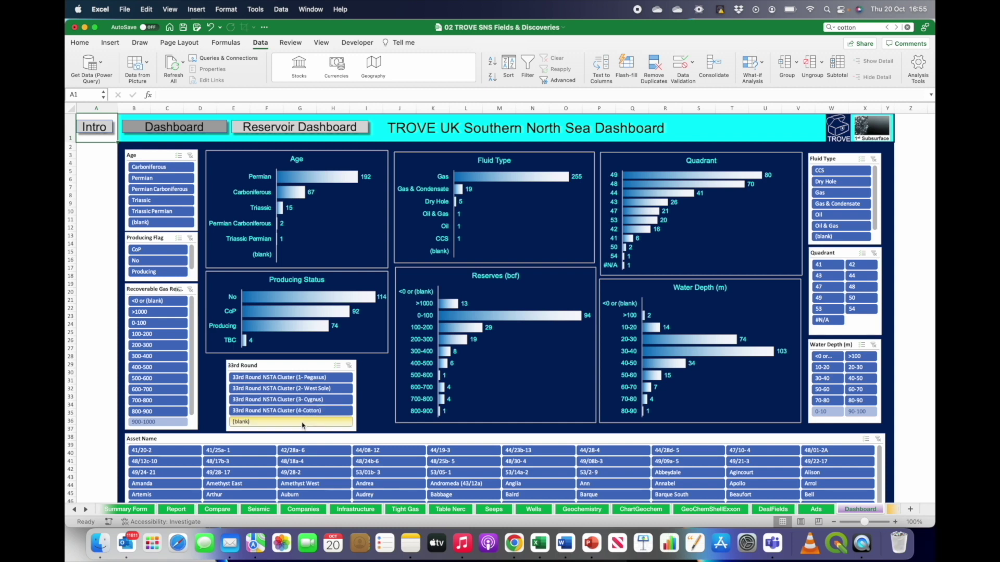
# Filter the dashboard to the four 33rd Round NSTA clusters, excluding blanks, and return to the Intro sheet
pyautogui.click(302, 422)
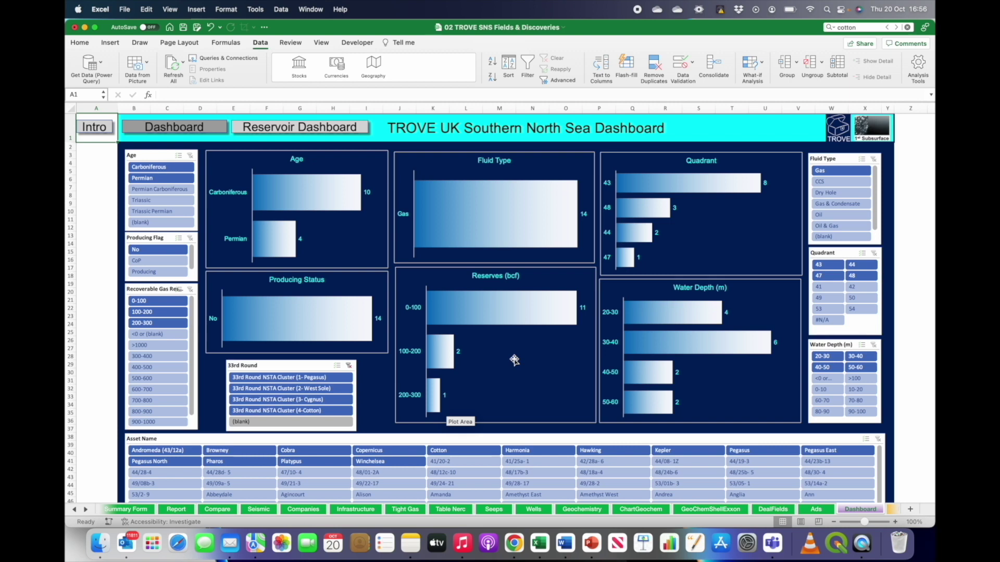
pyautogui.click(95, 127)
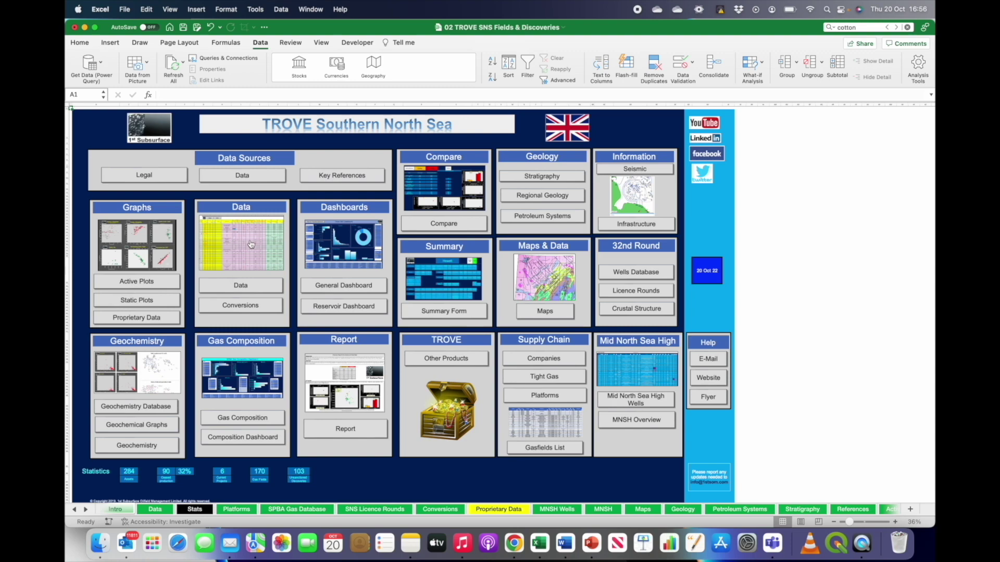
# Open the main Data table and filter its 33rd Round column to exclude blank entries
pyautogui.click(240, 286)
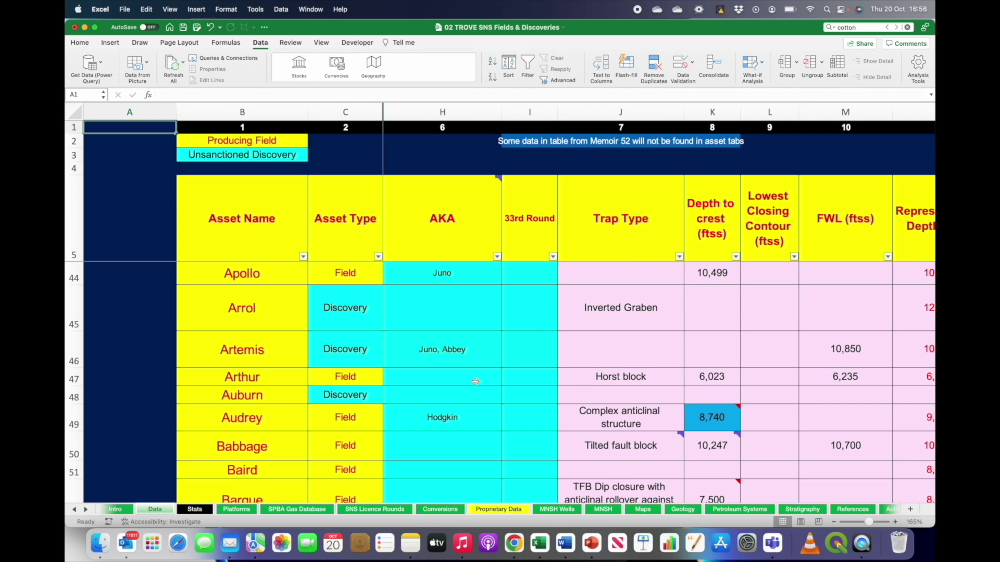
pyautogui.click(552, 256)
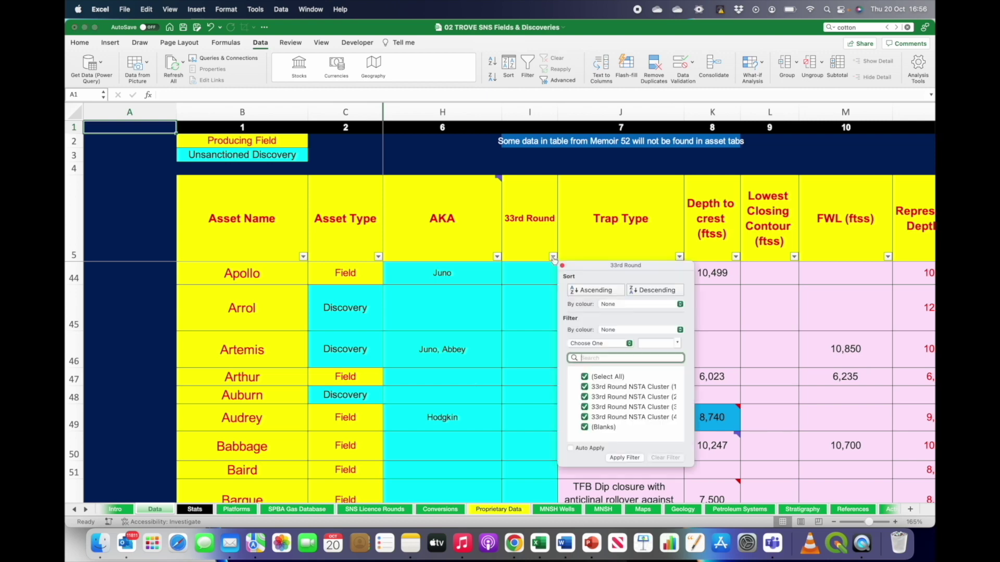
pyautogui.click(584, 428)
pyautogui.click(619, 458)
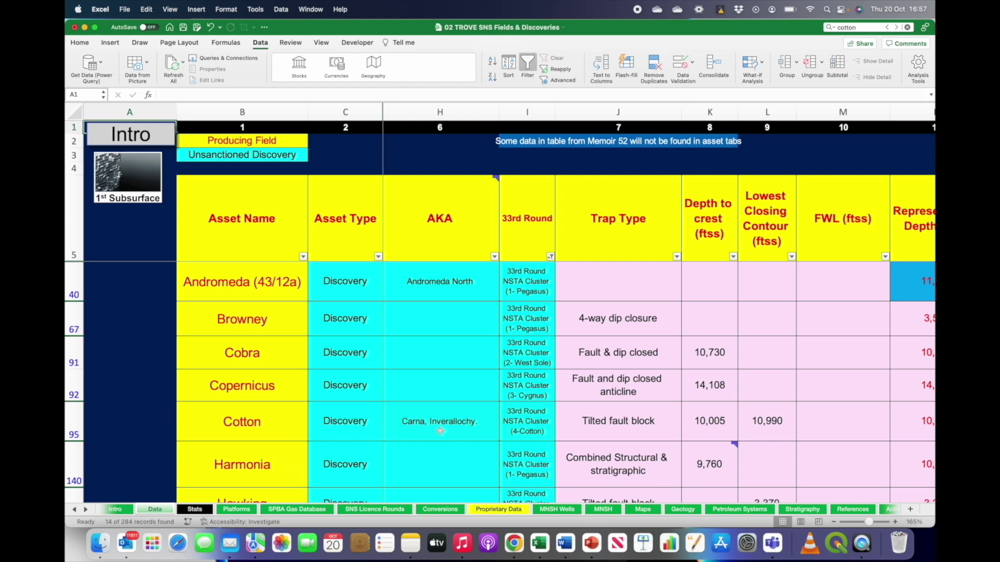
# Open the Cotton discovery's montage sheet, examine its reports, maps, seismic and well logs, and return to the Intro sheet
pyautogui.click(253, 427)
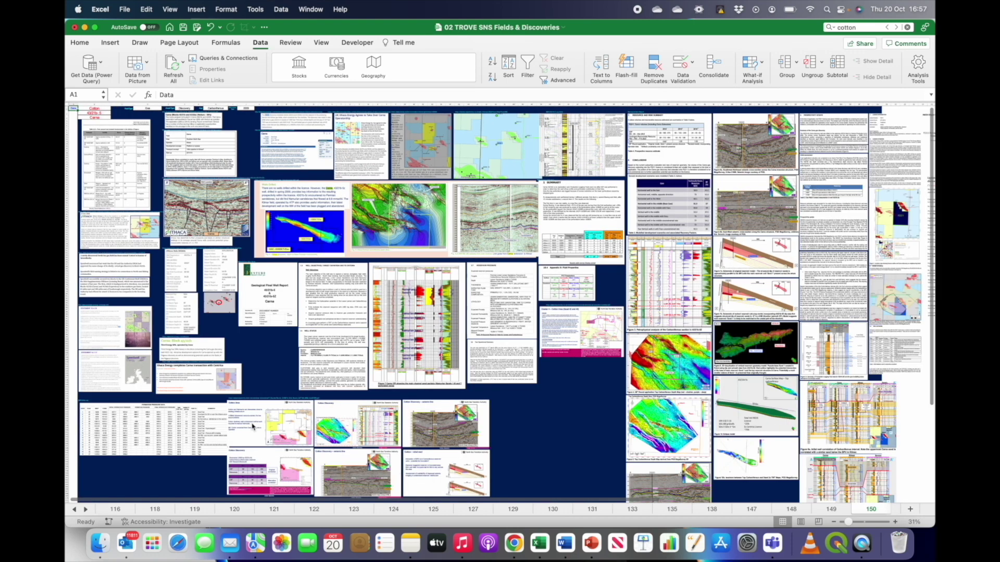
pyautogui.scroll(-2, 252, 427)
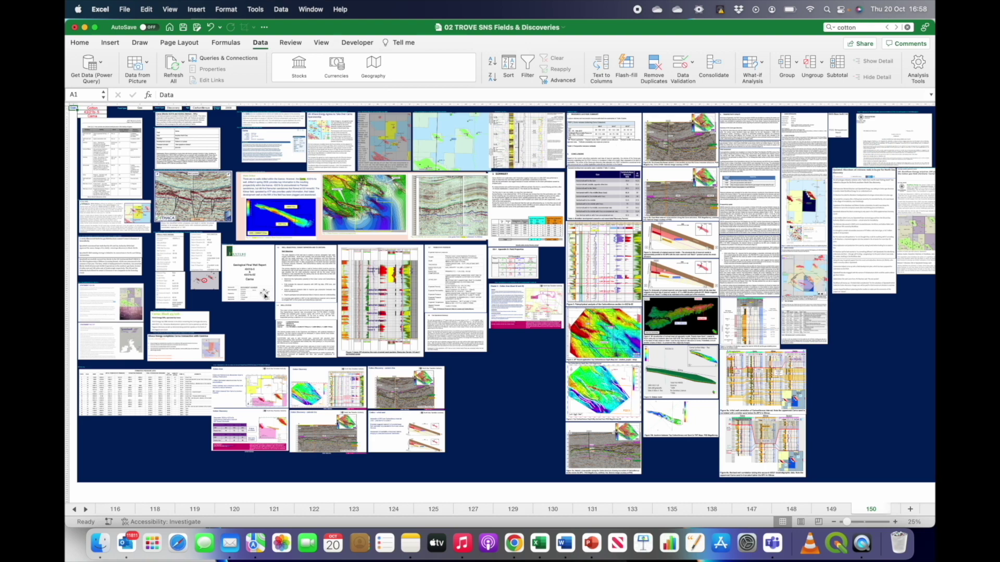
pyautogui.click(258, 290)
pyautogui.scroll(3, 258, 289)
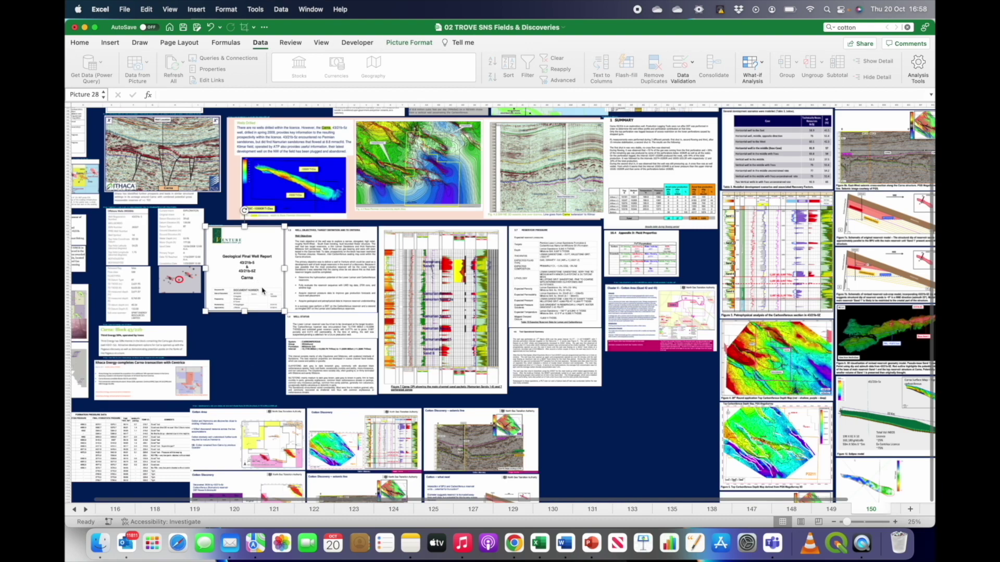
pyautogui.scroll(3, 262, 290)
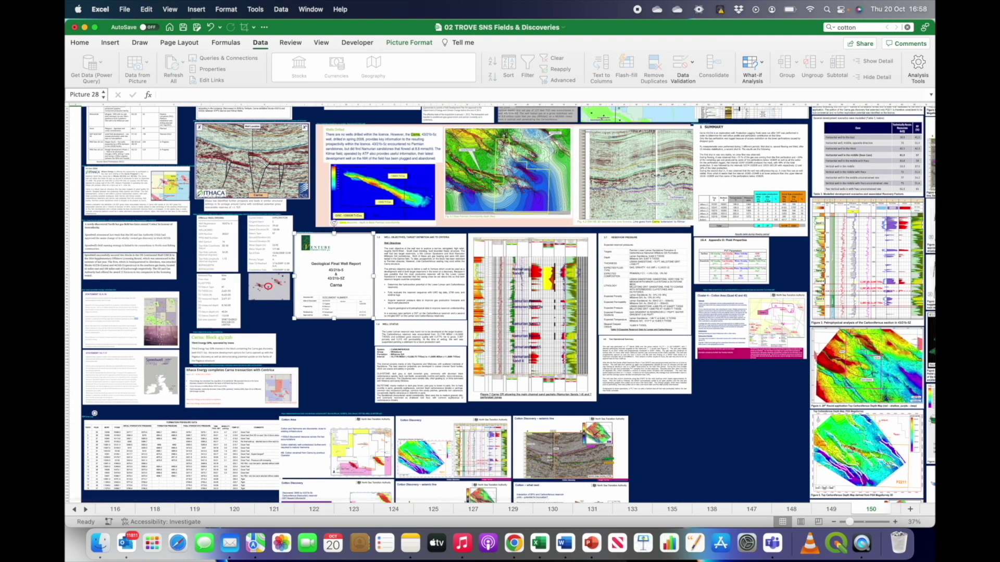
pyautogui.scroll(3, 305, 168)
pyautogui.click(304, 169)
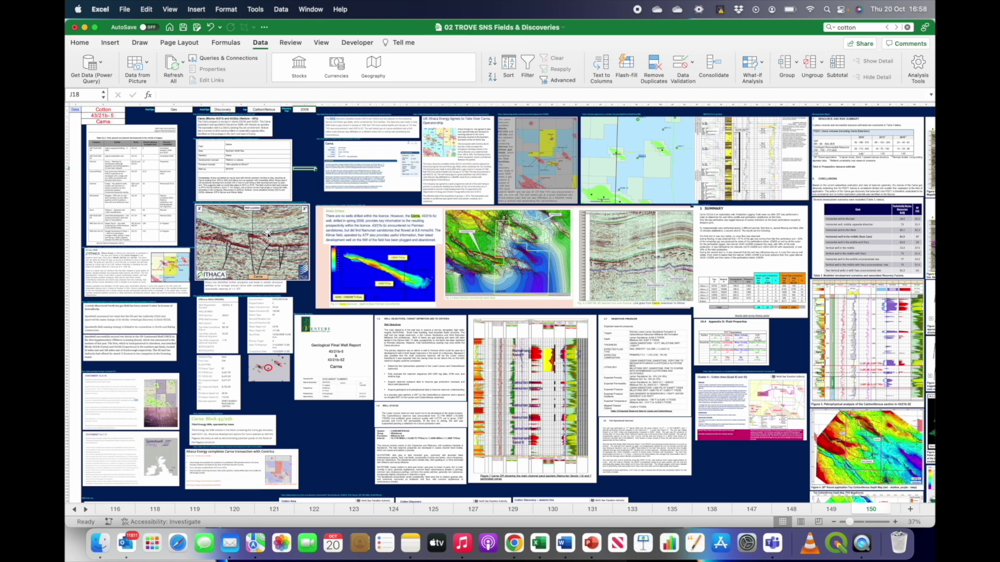
pyautogui.click(186, 193)
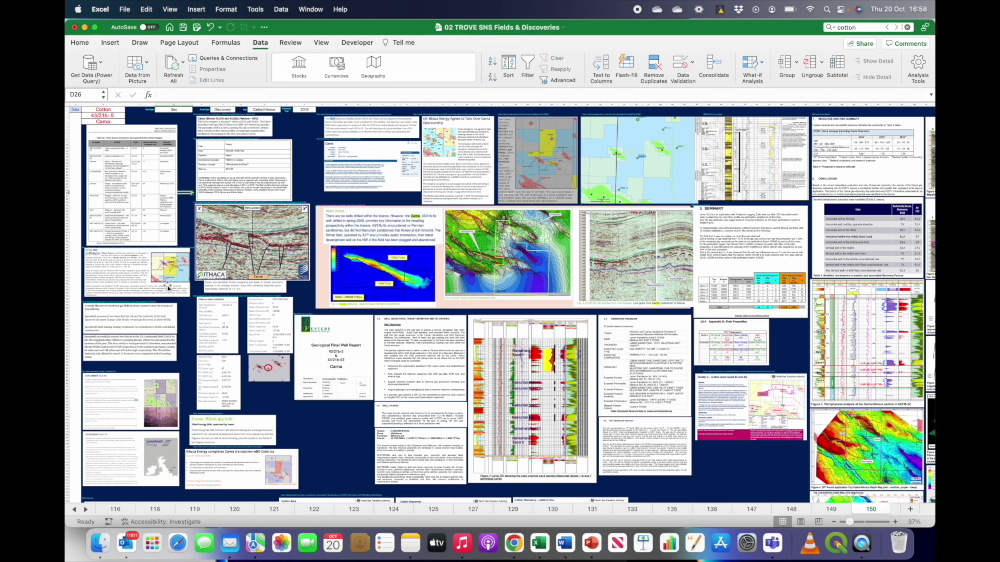
pyautogui.scroll(10, 167, 284)
pyautogui.scroll(3, 272, 288)
pyautogui.hscroll(-5, 272, 288)
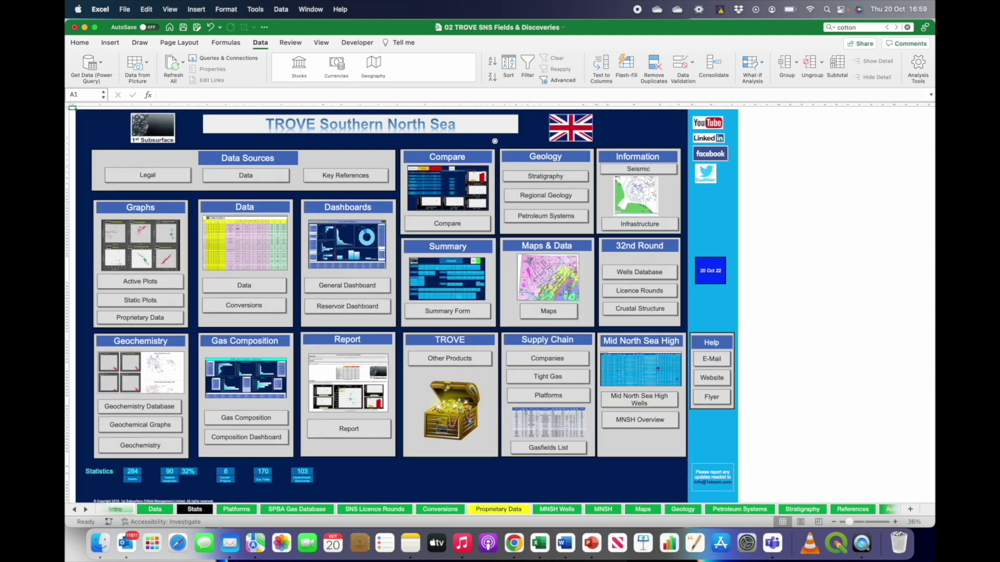
# Open the Compare sheet and set the two fields or discoveries being compared to Garrow and Cotton
pyautogui.click(466, 183)
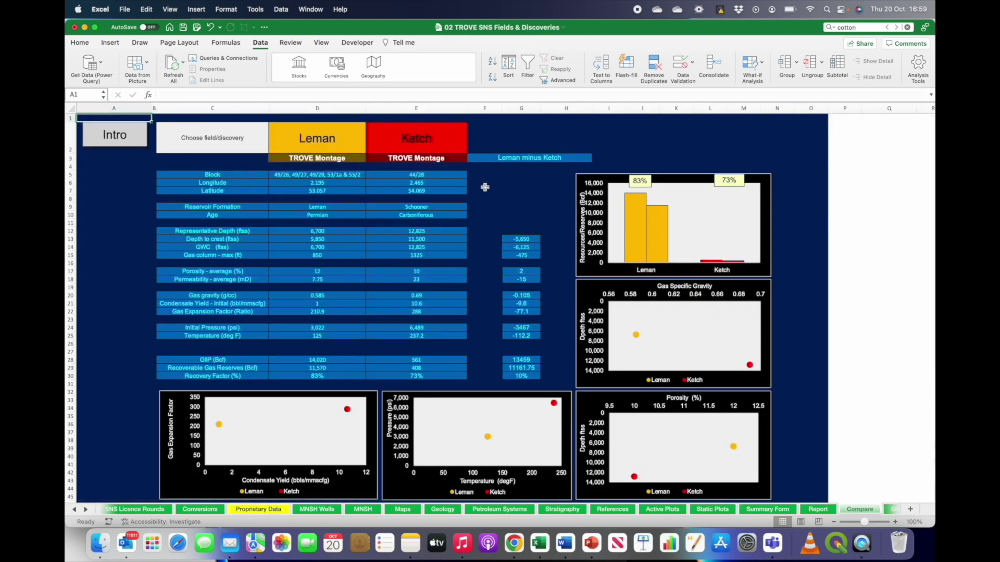
pyautogui.click(313, 137)
pyautogui.write('Garrow')
pyautogui.press('Return')
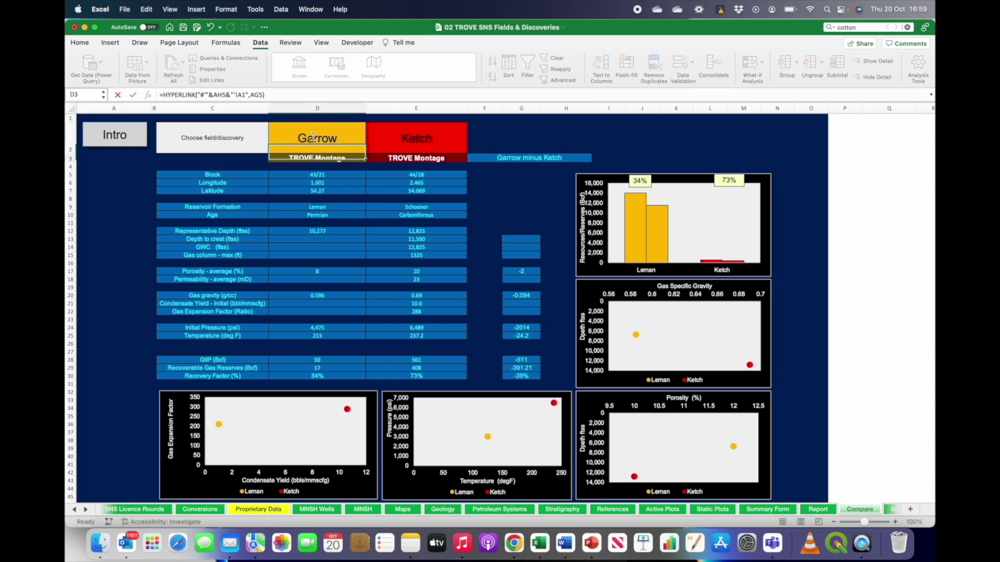
pyautogui.press('Up')
pyautogui.press('Right')
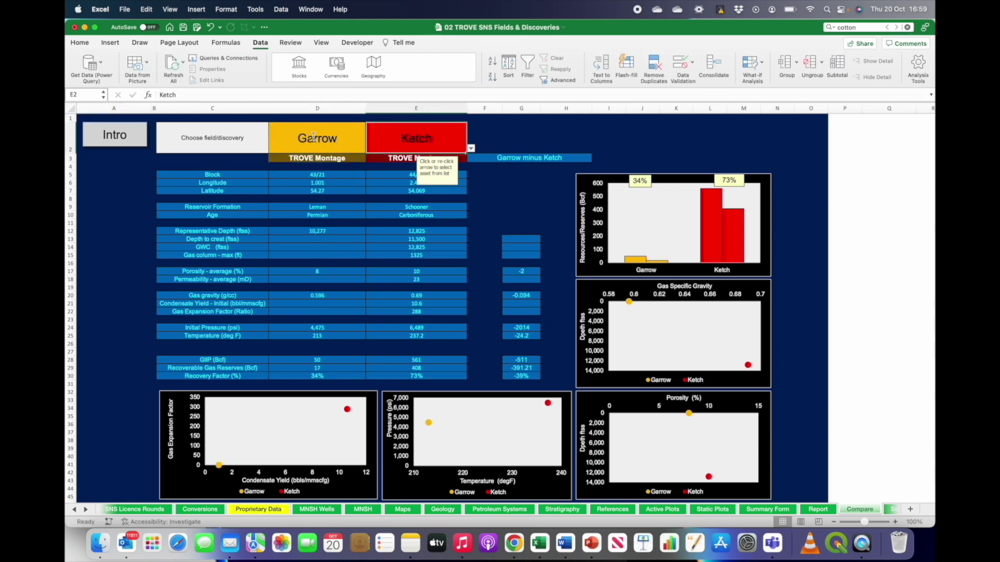
pyautogui.write('Cotton')
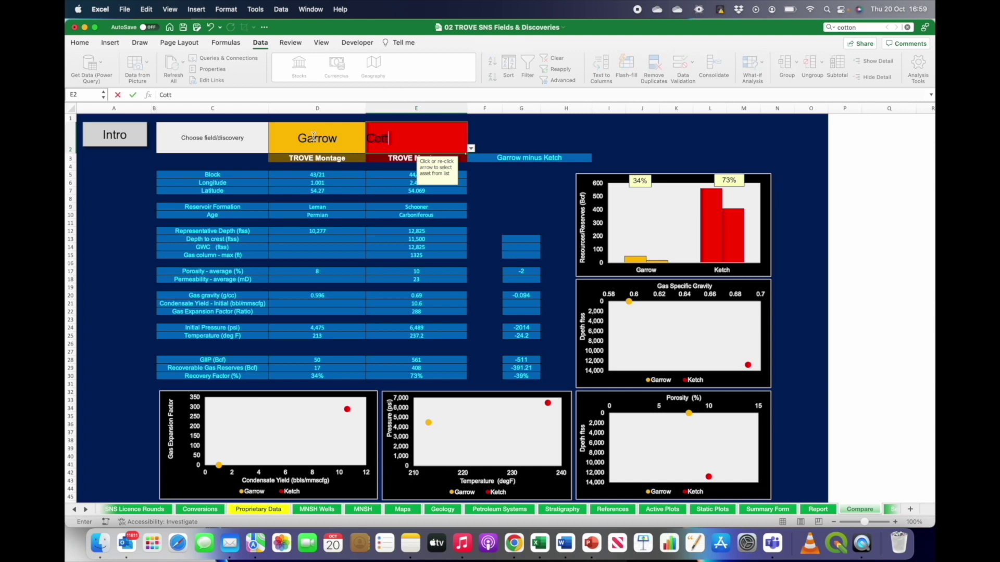
pyautogui.press('Return')
pyautogui.click(528, 185)
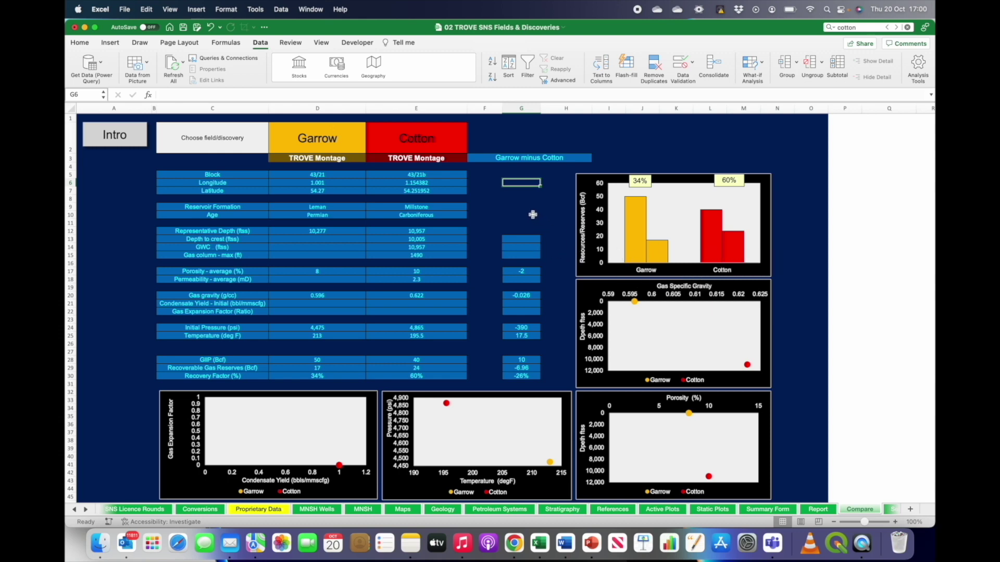
pyautogui.click(491, 200)
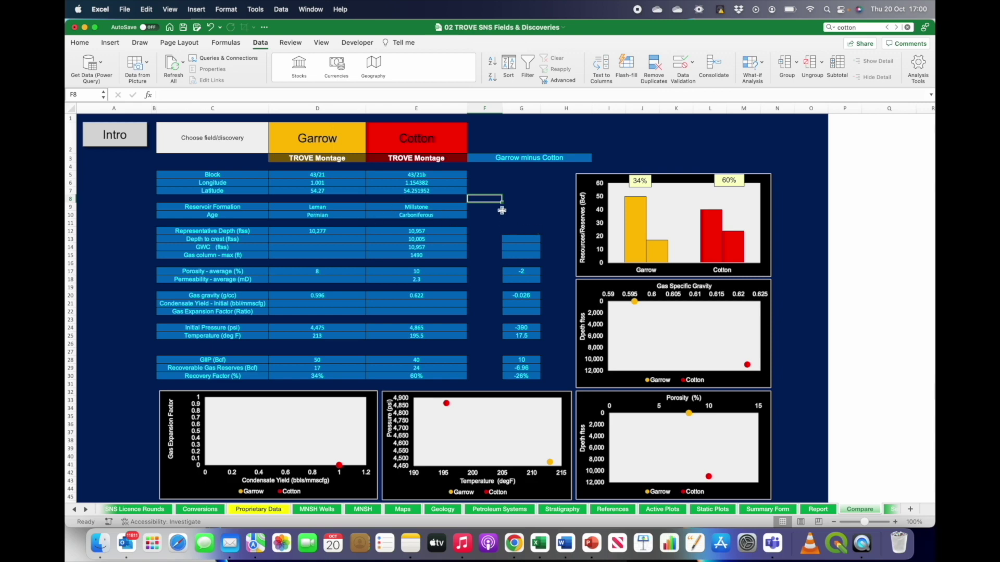
# Open the Active Plots sheet from the Intro page and examine where Garrow and Cotton fall on the depth, porosity, pressure and recoverable gas plots
pyautogui.click(116, 143)
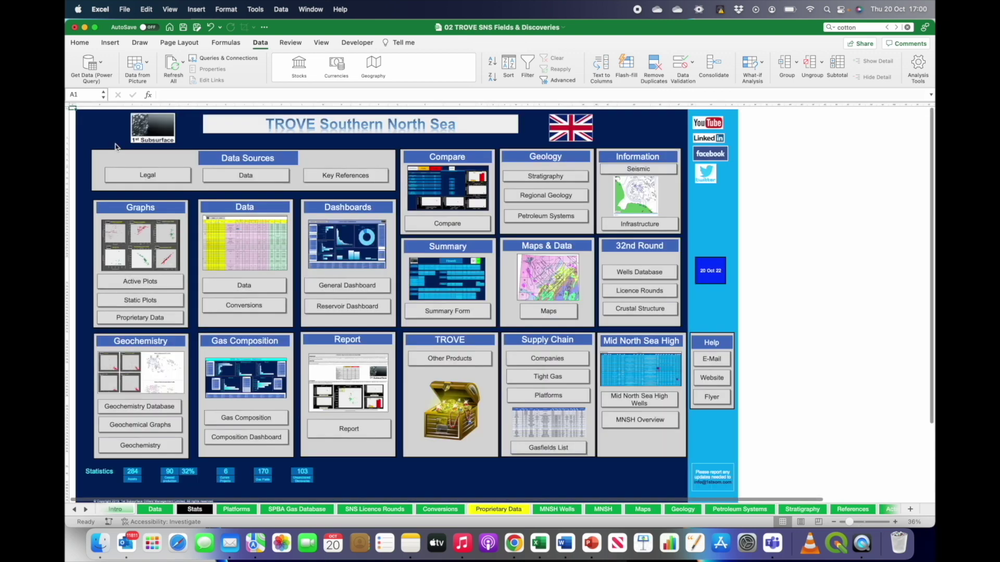
pyautogui.click(125, 245)
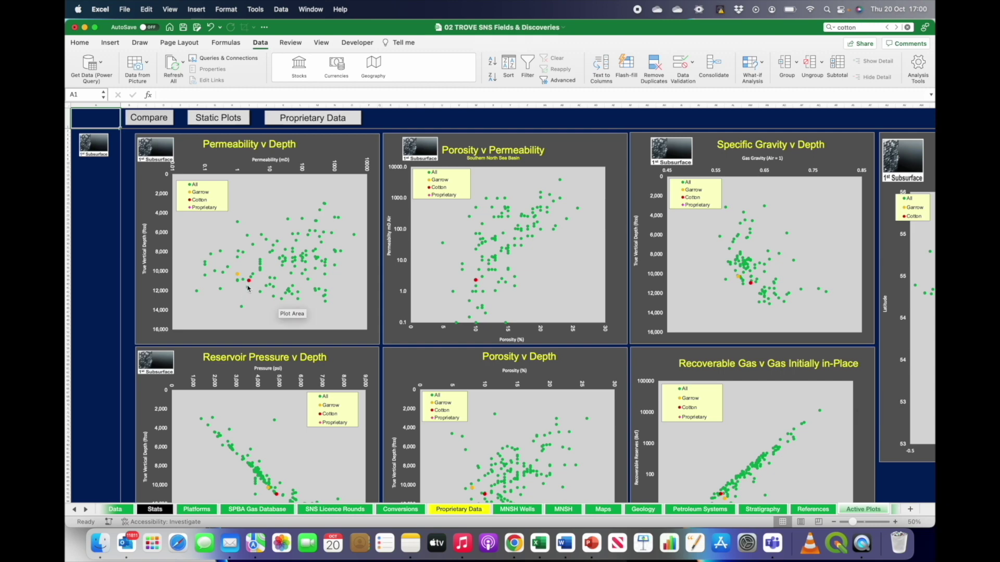
pyautogui.moveTo(250, 289)
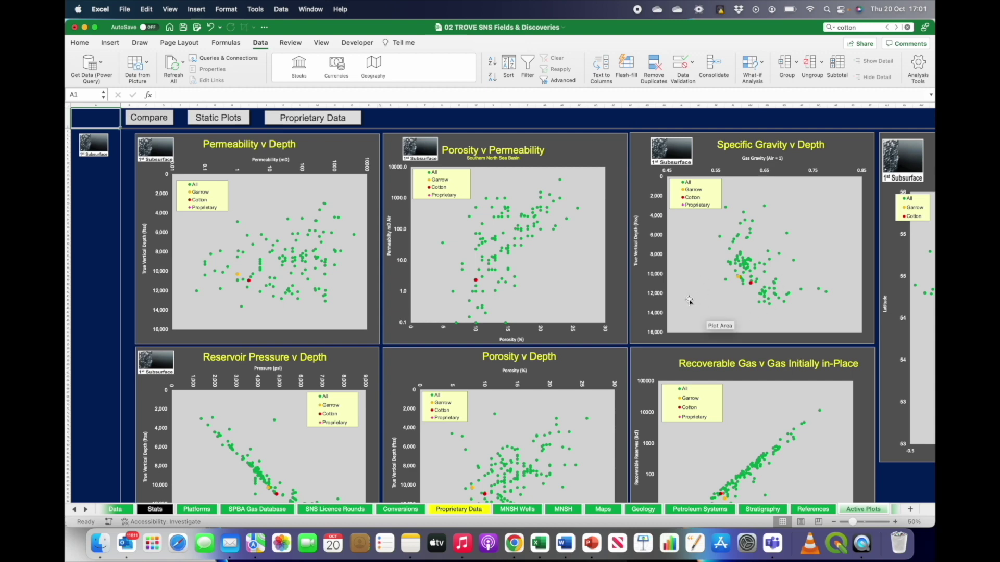
pyautogui.scroll(-5, 687, 299)
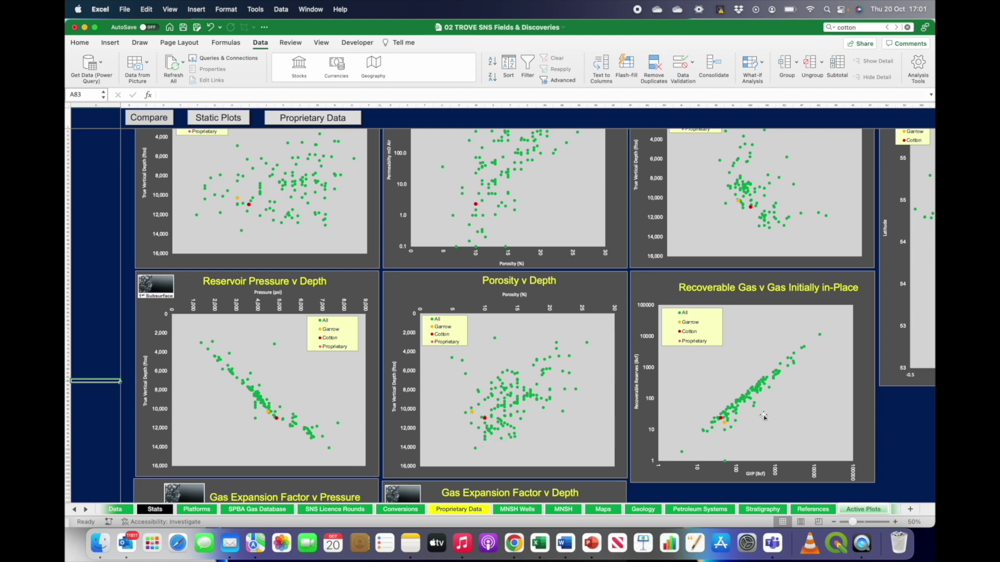
pyautogui.moveTo(734, 427)
pyautogui.scroll(3, 887, 419)
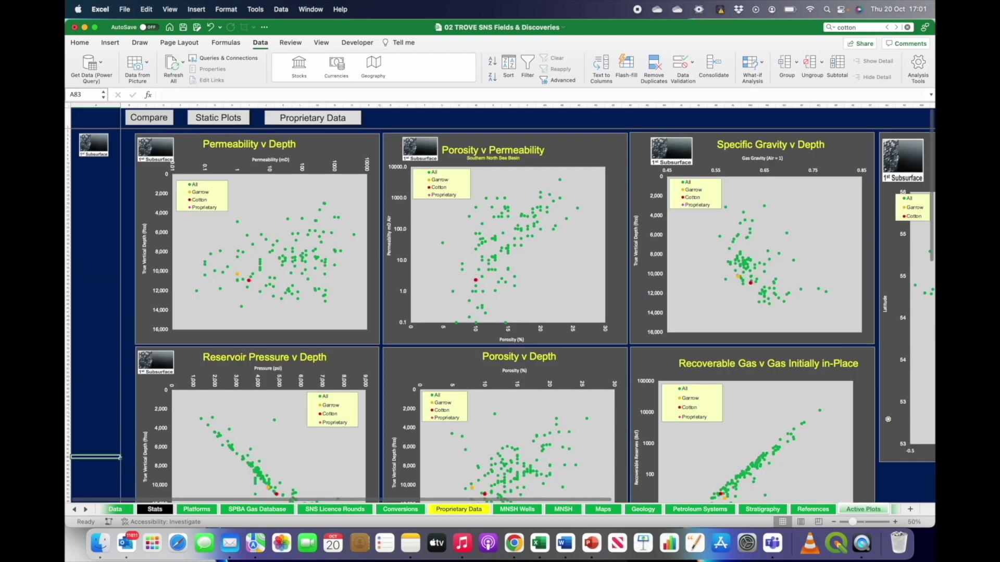
pyautogui.click(106, 167)
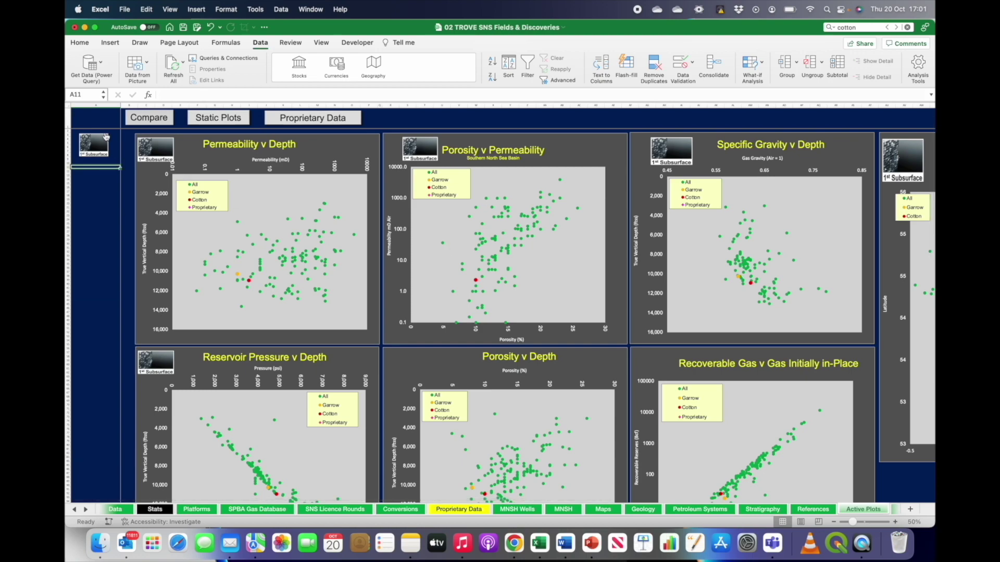